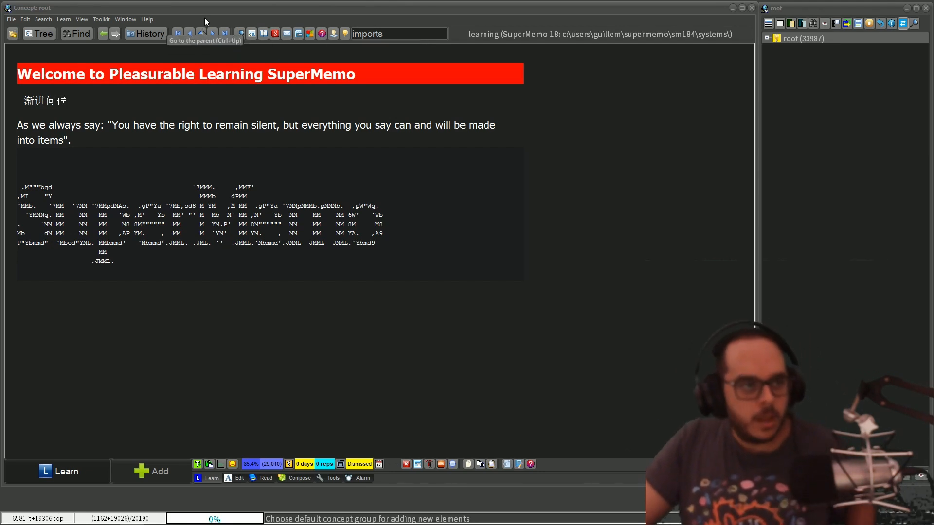
Open the concept registry, then move and enlarge its window and details area to show all settings down to the auto-apply options
click(49, 19)
click(58, 49)
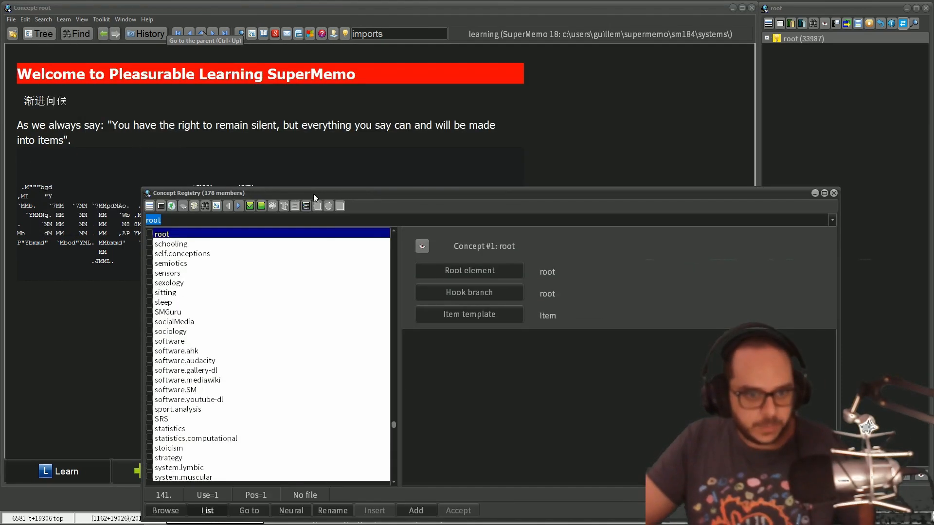
drag(313, 193, 304, 111)
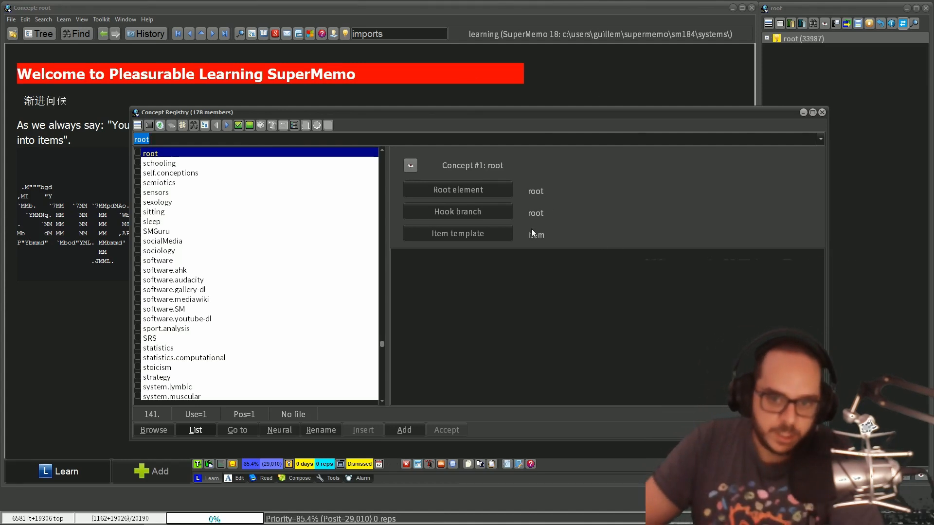
drag(605, 247, 577, 328)
drag(590, 112, 597, 77)
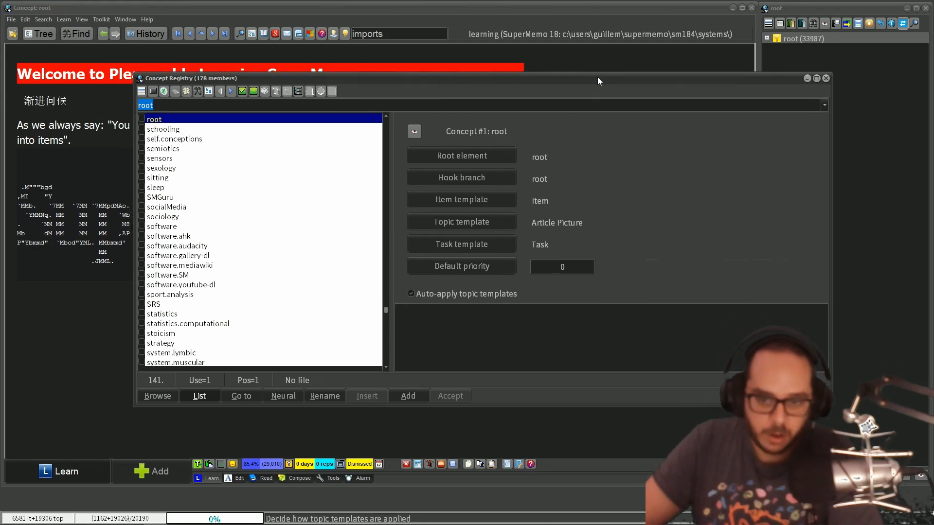
drag(576, 305, 574, 364)
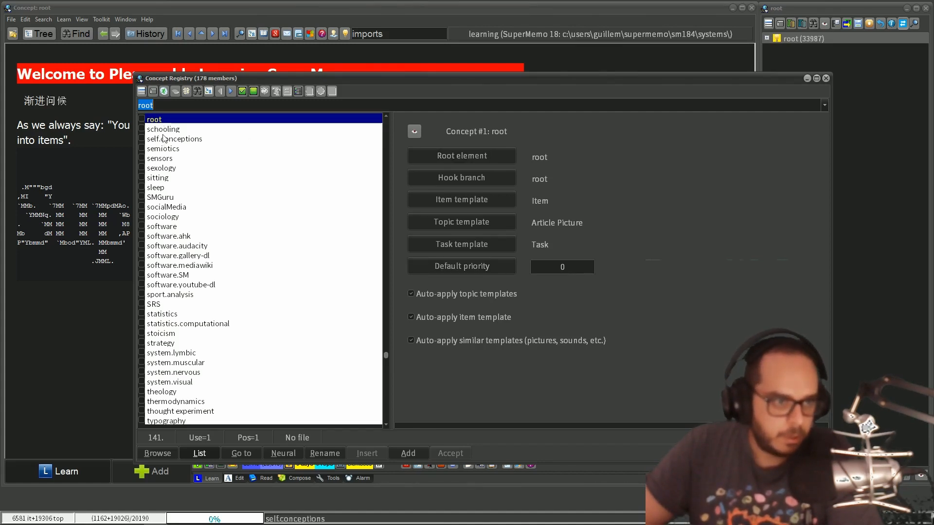
Look up the imports concept in the registry, add a new concept group named "New group", and close the registry
text(impo)
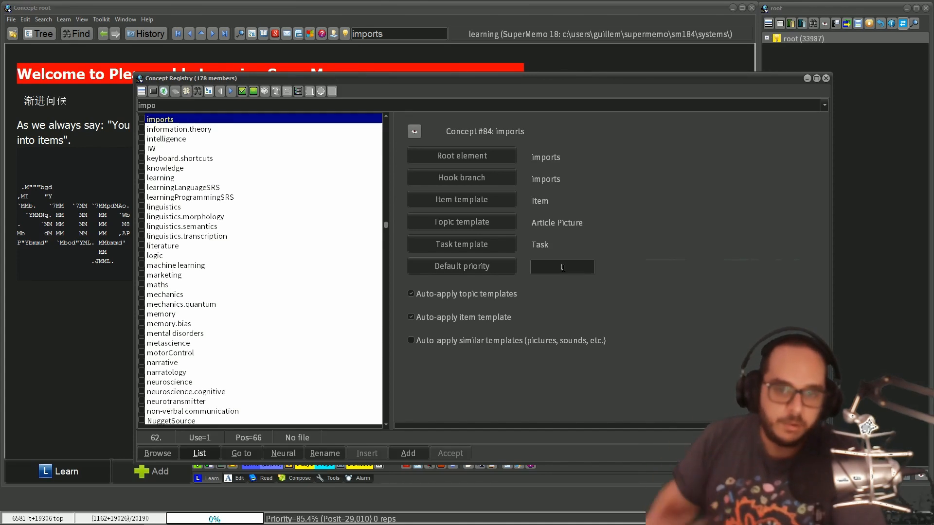
click(416, 456)
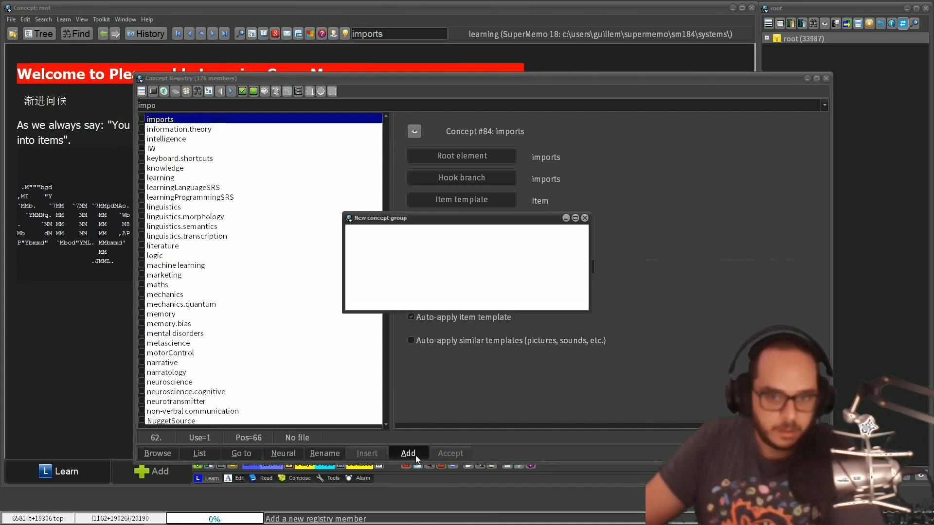
key(Return)
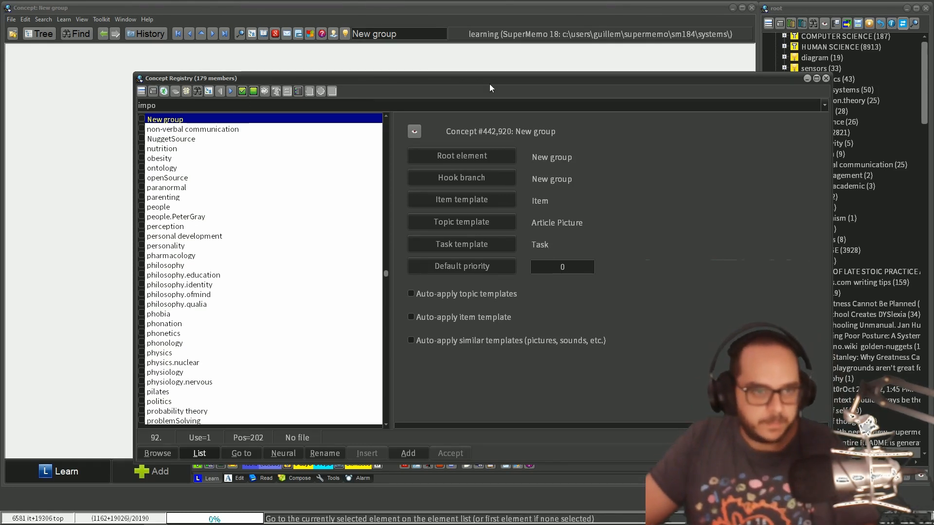
click(826, 78)
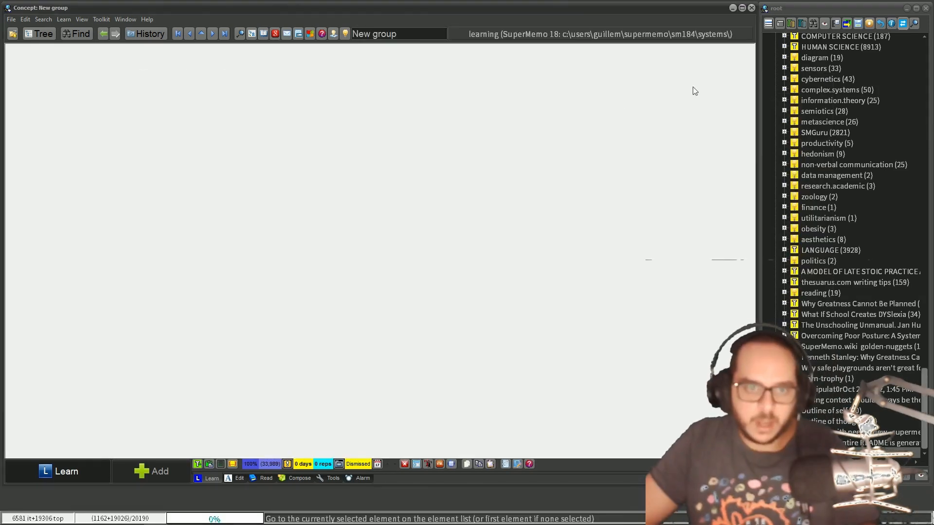
Start a web import and mark the Wikipedia article "Figure of merit" for import
key(ctrl+shift+a)
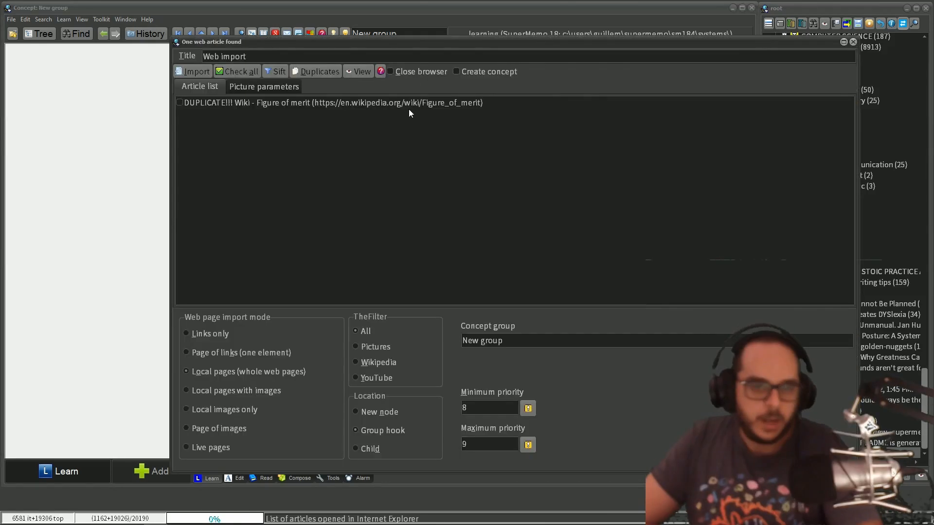
click(252, 105)
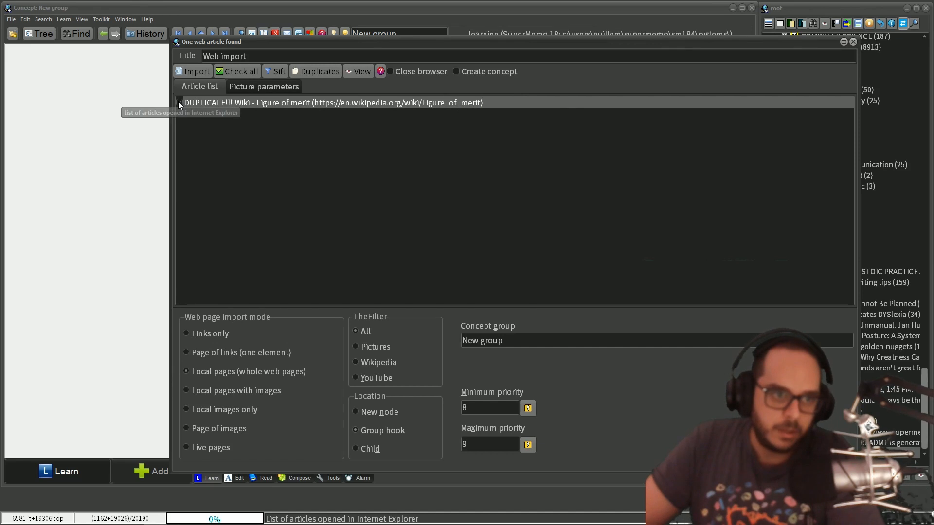
click(179, 102)
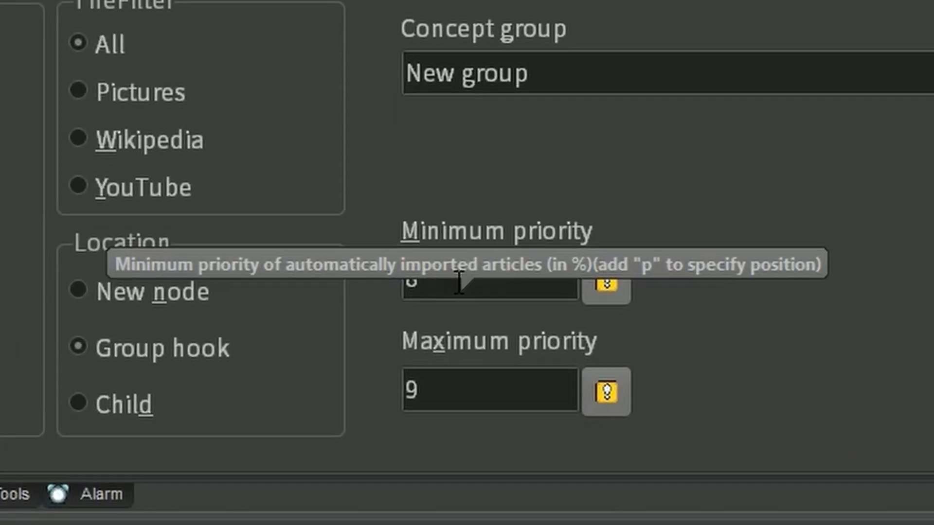
Set minimum priority to 90 and maximum priority to 99, then import the article without keeping these settings for future imports
key(BackSpace)
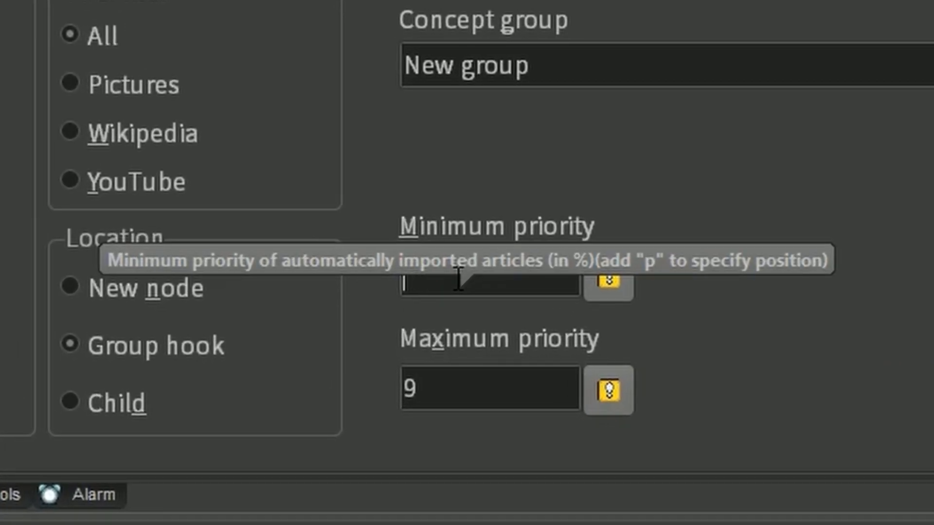
text(50)
key(Tab)
text(99)
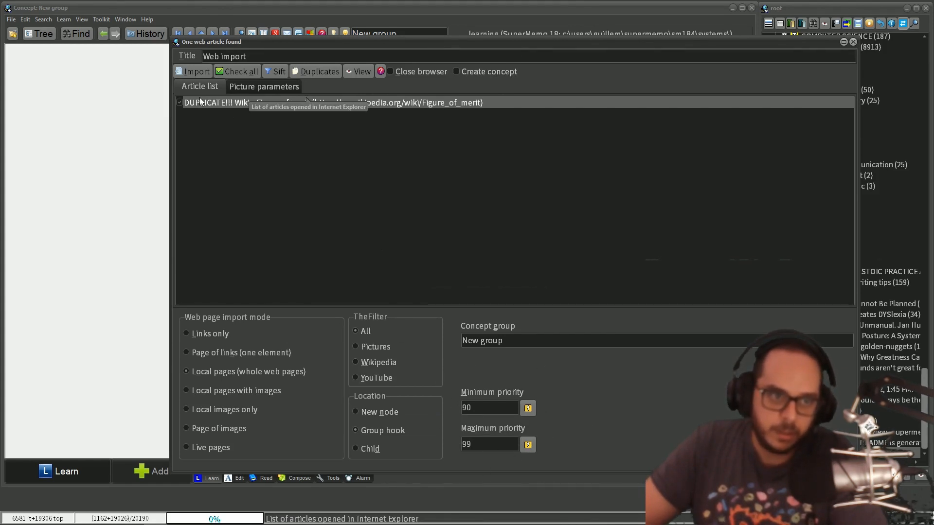
click(194, 76)
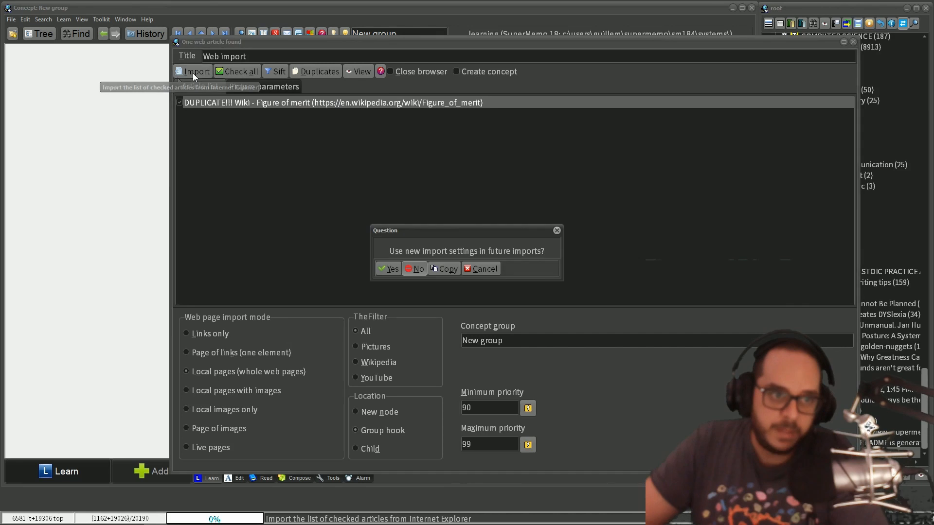
click(417, 267)
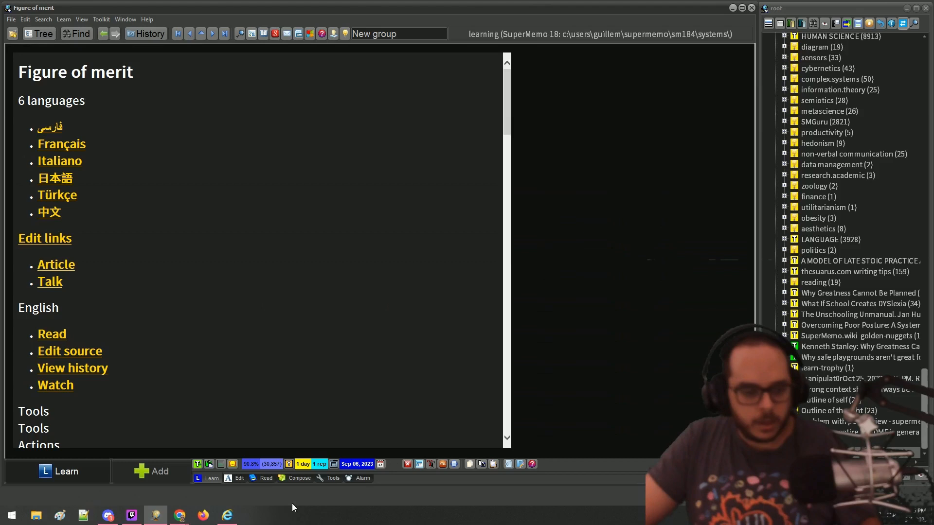
Switch to Internet Explorer, copy the highlighted definition sentence of the "Figure of merit" article, and minimize the browser
click(227, 515)
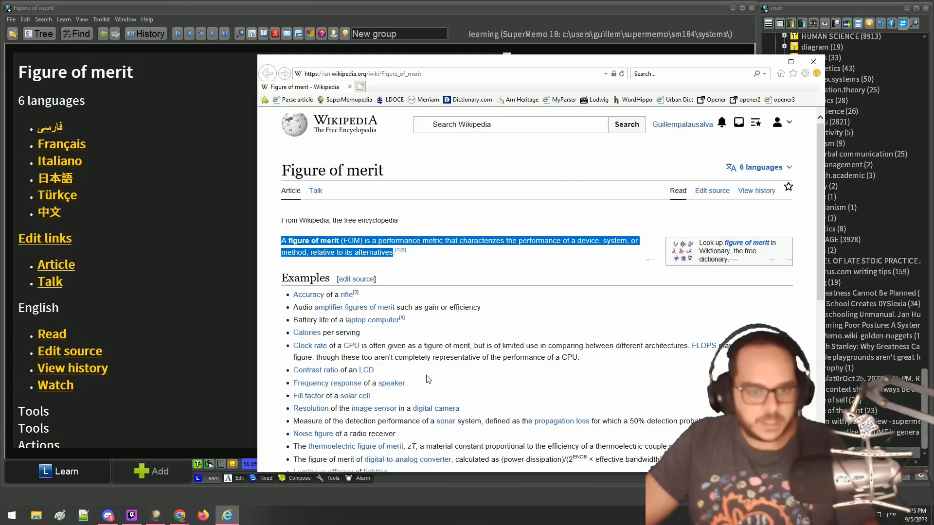
right_click(361, 242)
click(400, 254)
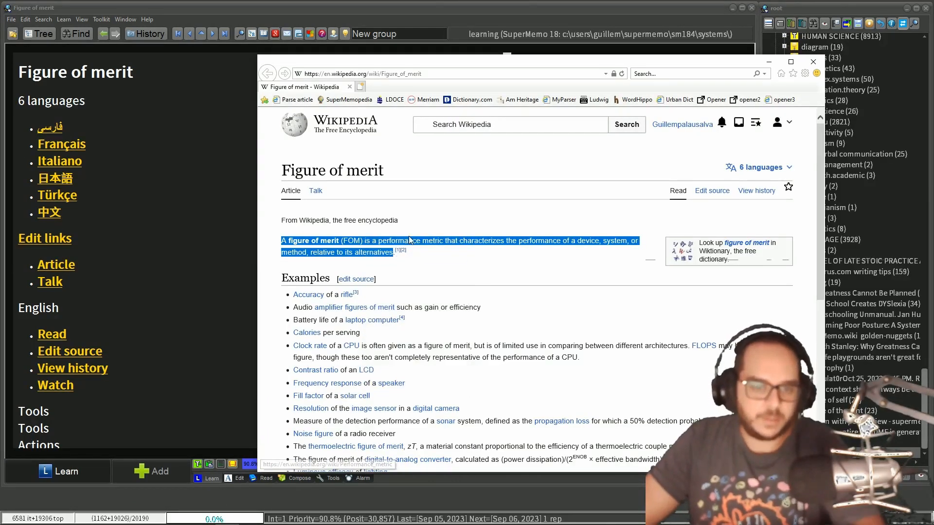
scroll(438, 283, down, 10)
scroll(471, 300, up, 9)
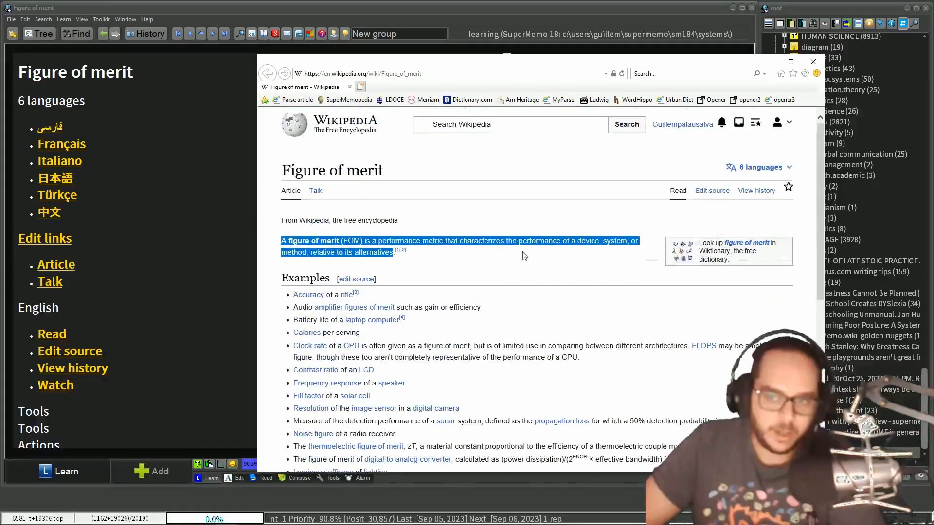
click(769, 62)
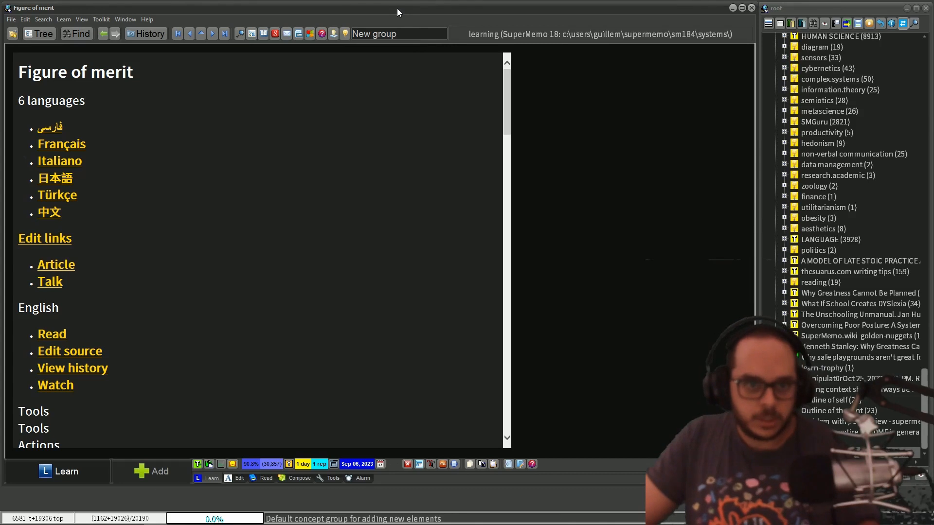
Add a new topic containing the copied figure of merit (FOM) definition and finish editing it
key(alt+a)
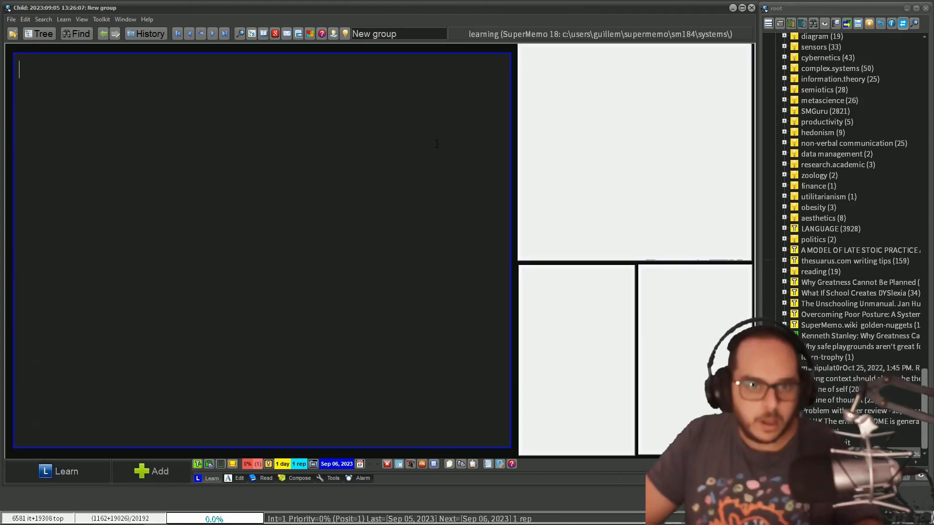
text(A figure of merit (FOM) is a performance metric that characterizes the performance of a device, system, or method, relative to its alternatives)
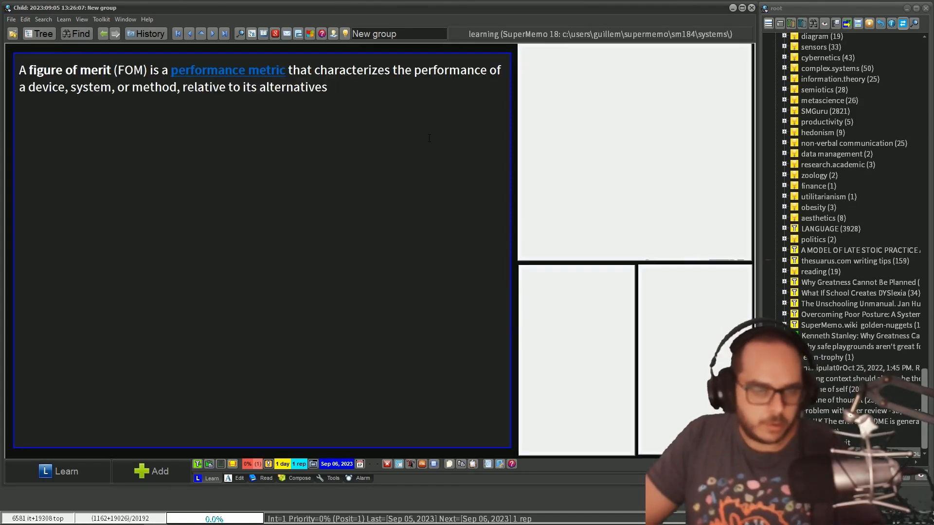
key(Escape)
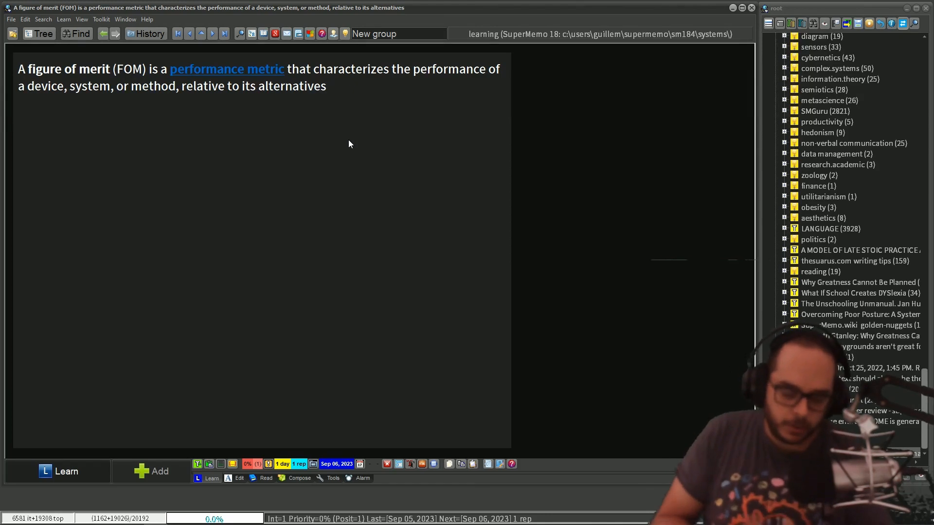
Examine the default priority and template settings of concepts such as paranormal, philosophy and pilates in the concept registry, then close it
click(44, 19)
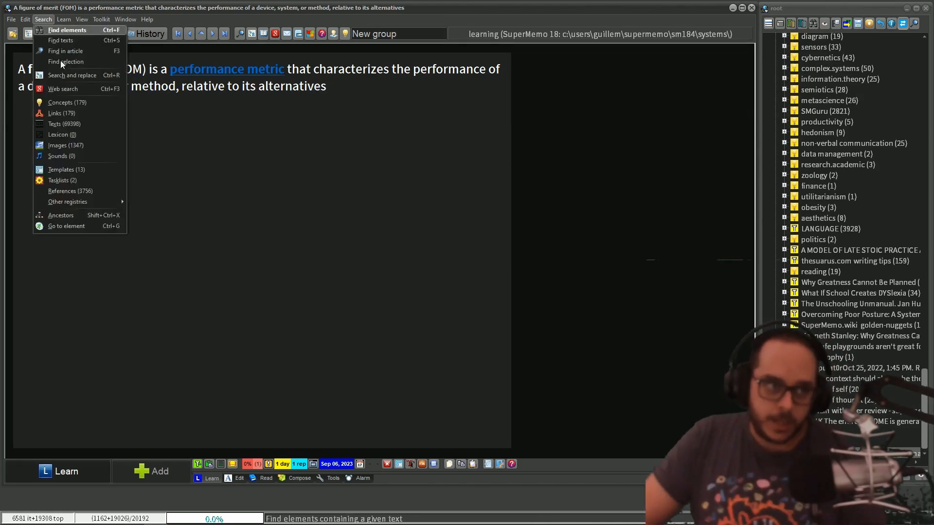
click(70, 105)
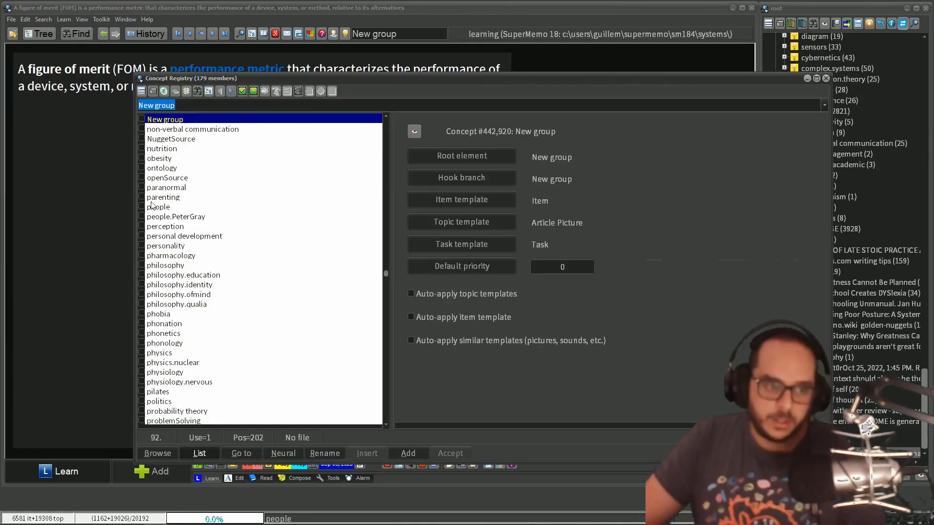
click(161, 187)
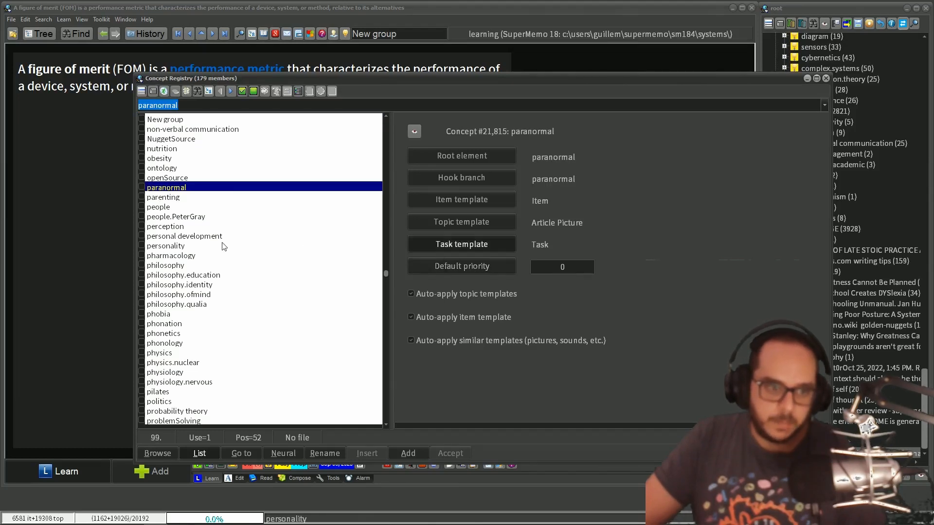
drag(194, 217, 177, 266)
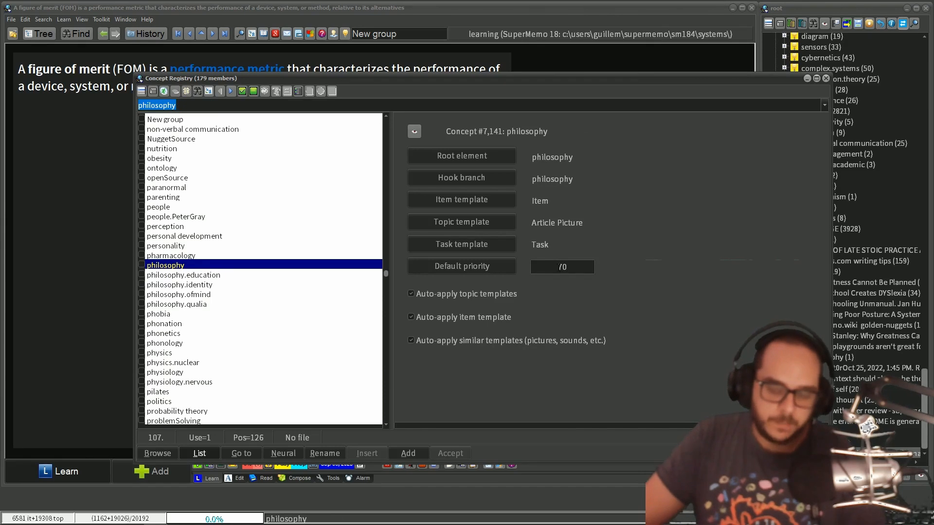
click(190, 295)
drag(181, 332, 165, 391)
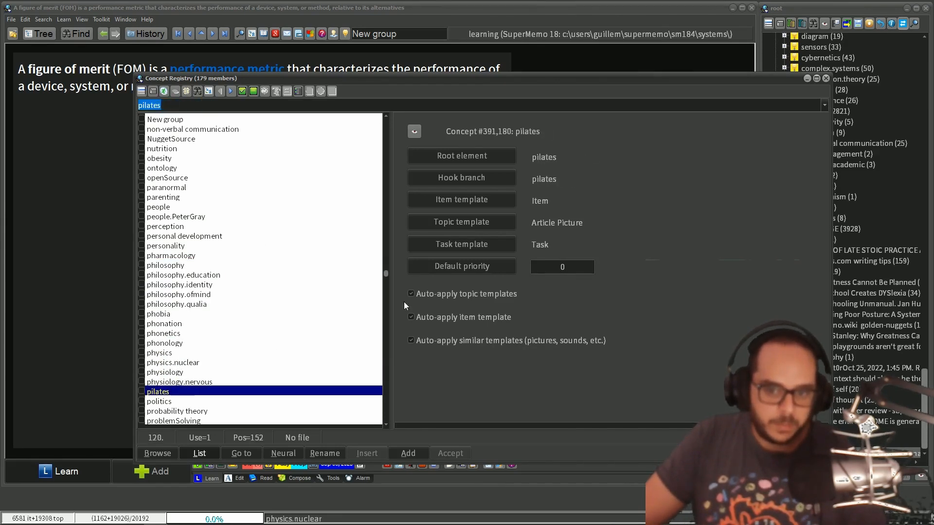
click(824, 79)
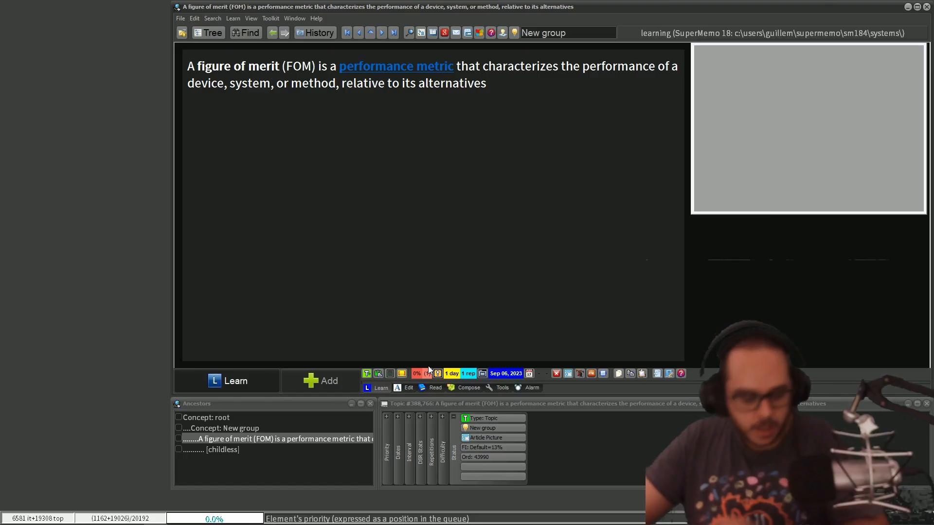
Return to the imported "Figure of merit" article and check the New group concept's settings in the registry
key(alt+Left)
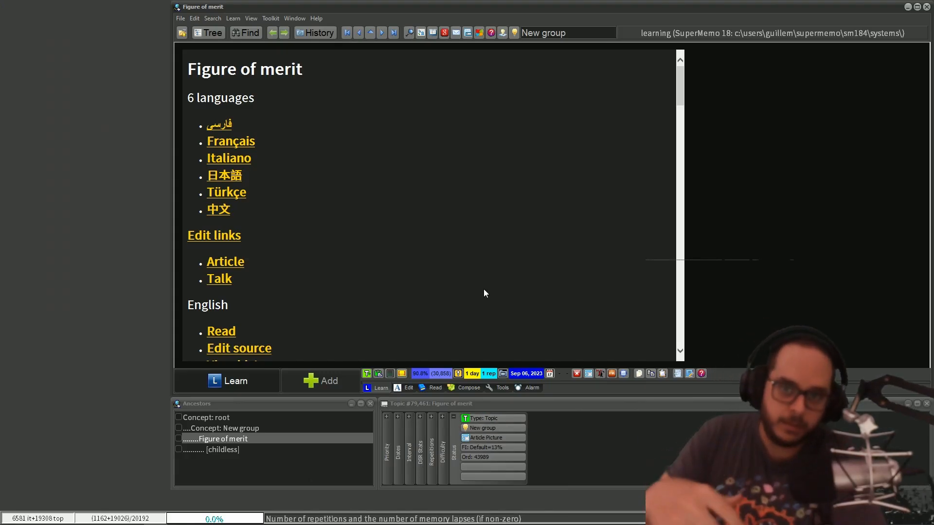
click(515, 33)
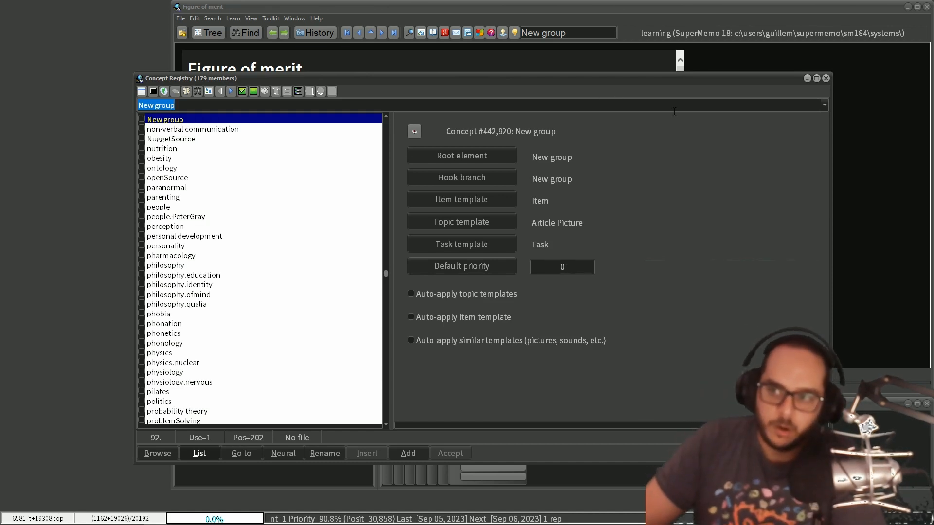
click(826, 79)
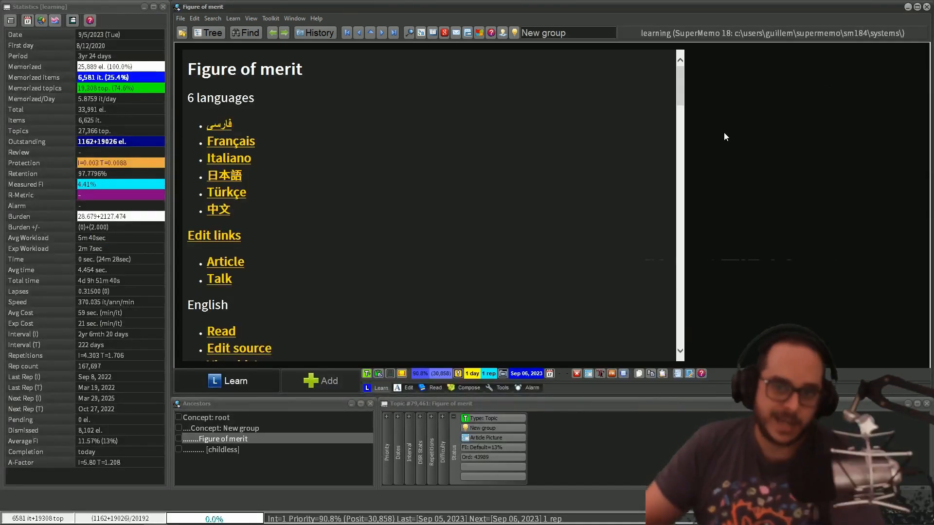